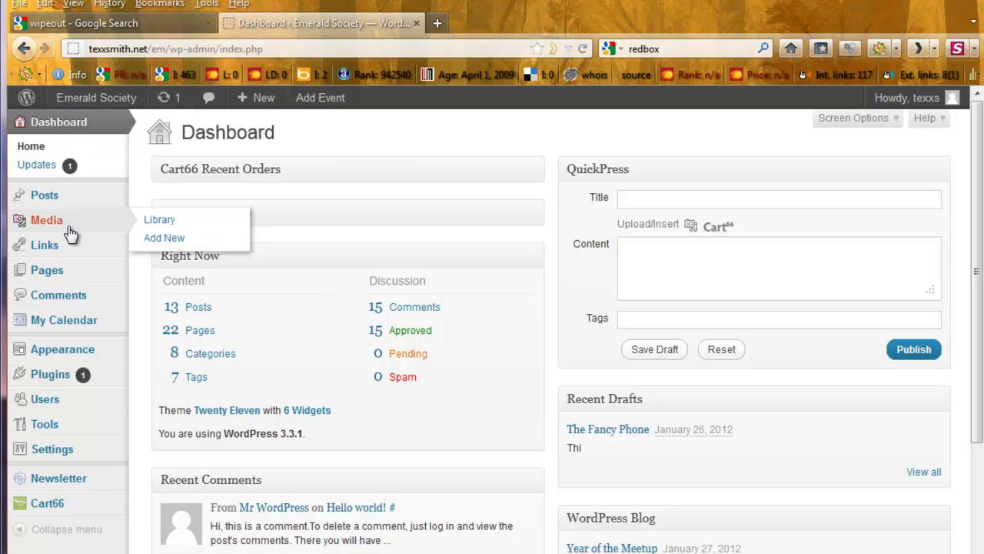
Open the site's menu management page and create a custom menu named "sample"
mouse_move(72, 356)
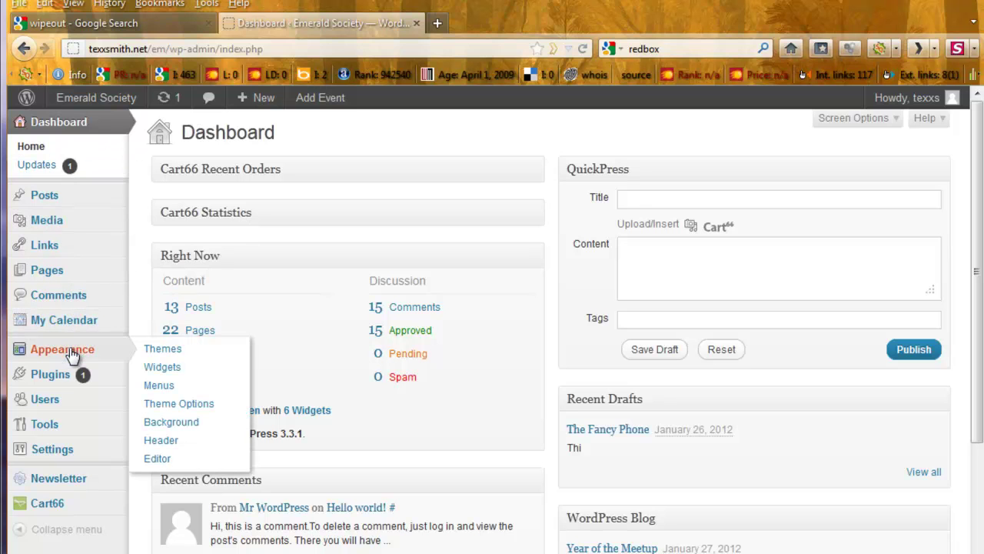
click(160, 387)
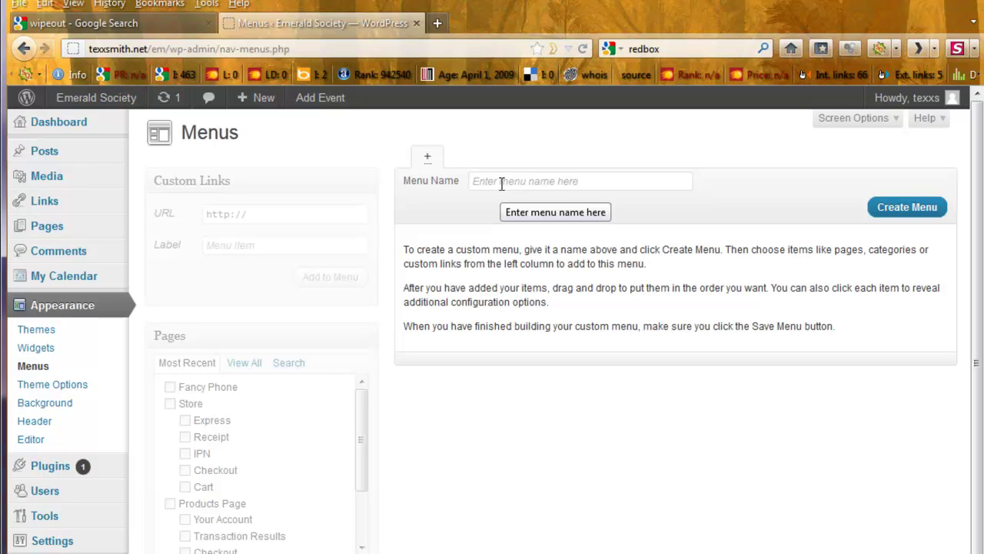
click(497, 177)
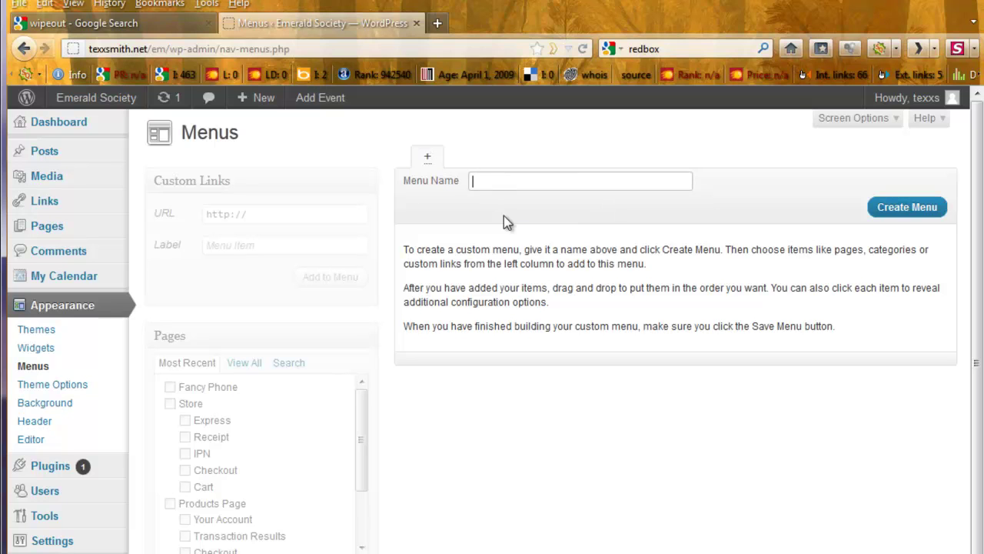
text(sample)
click(902, 208)
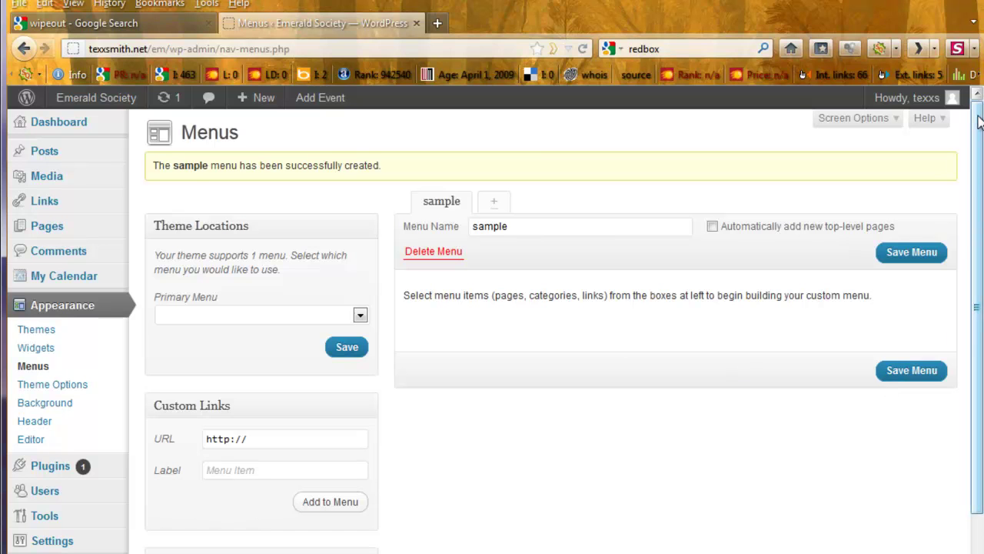
Add the pages Fancy Phone, Store and Our Location to the sample menu
drag(980, 122, 981, 357)
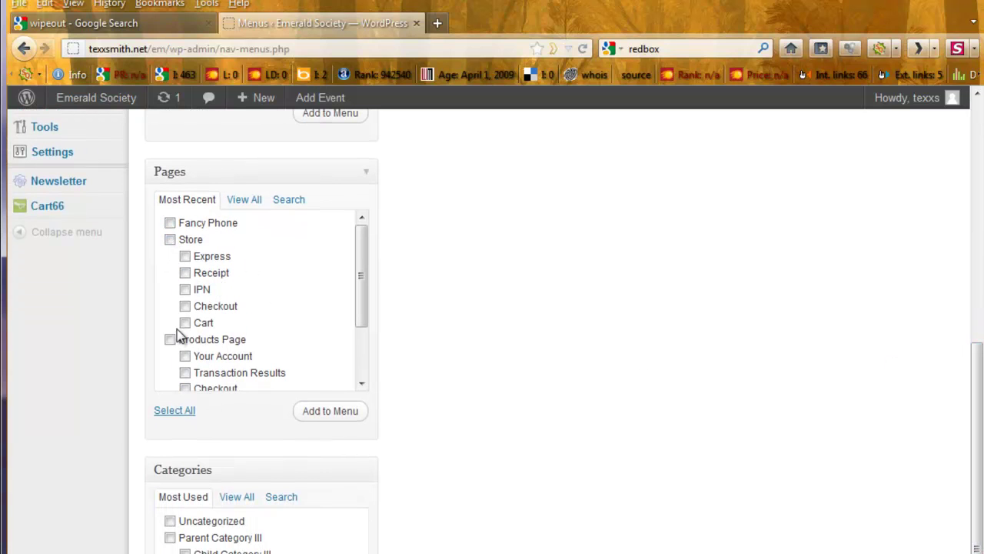
click(169, 223)
scroll(362, 358, down, 2)
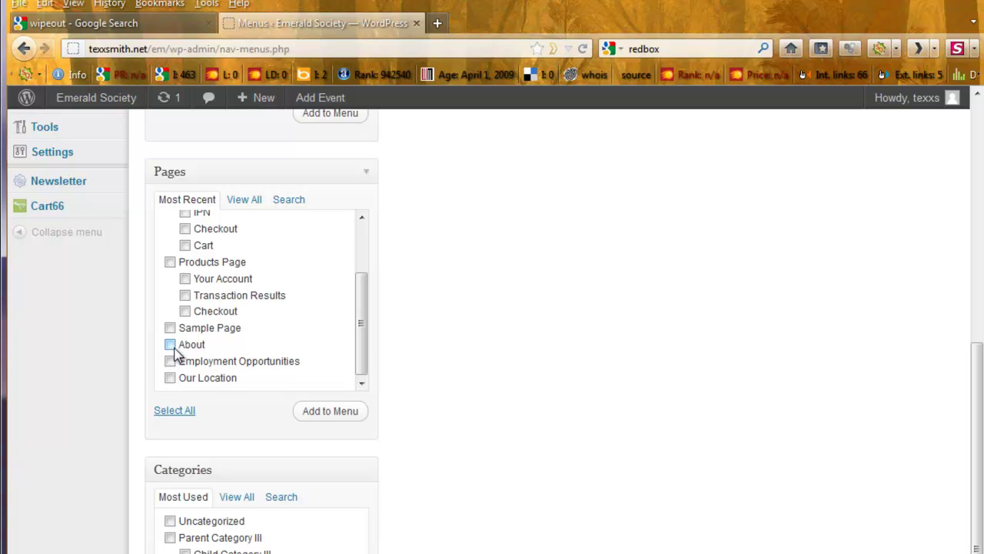
click(171, 378)
click(318, 415)
drag(978, 454, 977, 307)
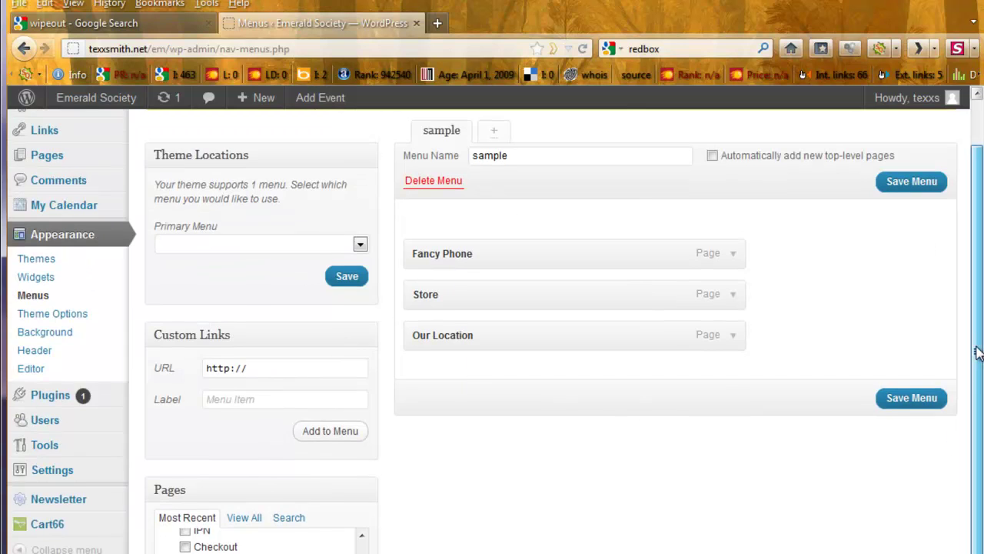
View the complete list of available pages and try the page search with "egegb"
drag(977, 361, 977, 527)
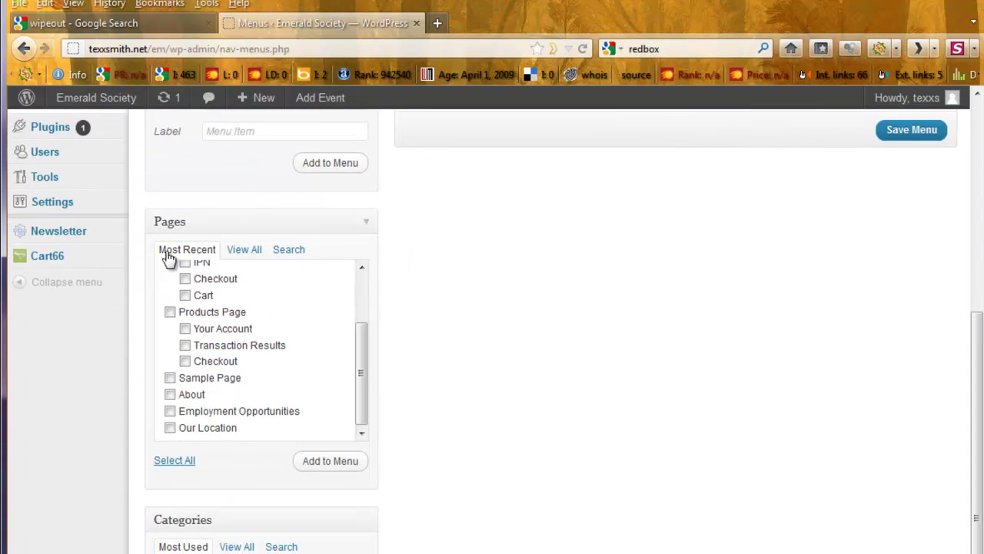
click(251, 258)
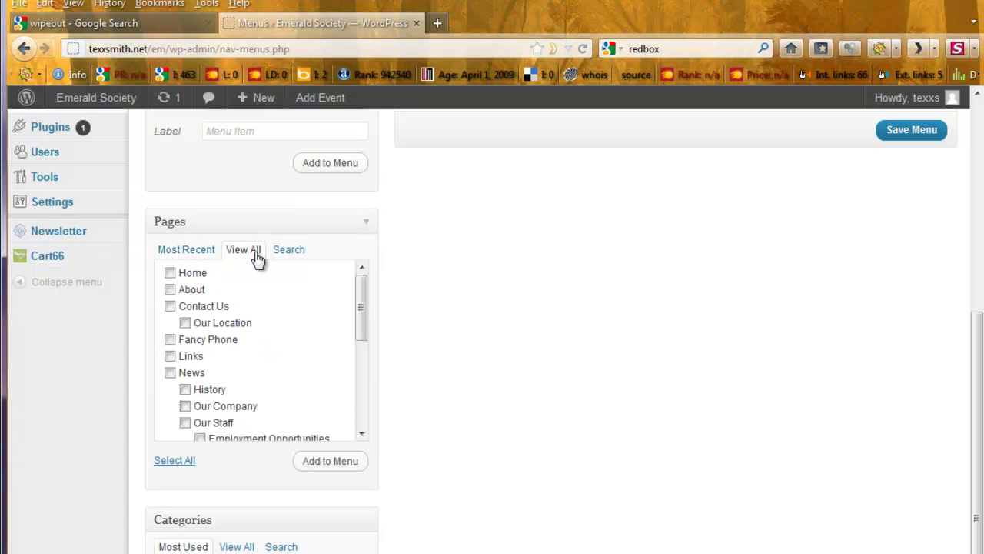
mouse_move(356, 304)
mouse_down()
mouse_move(352, 403)
mouse_move(369, 289)
mouse_up()
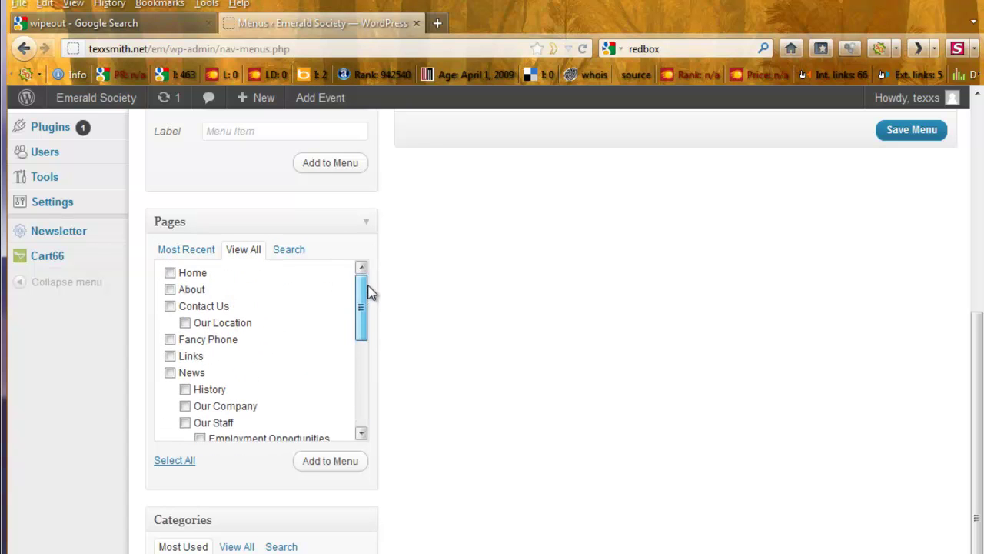
click(286, 250)
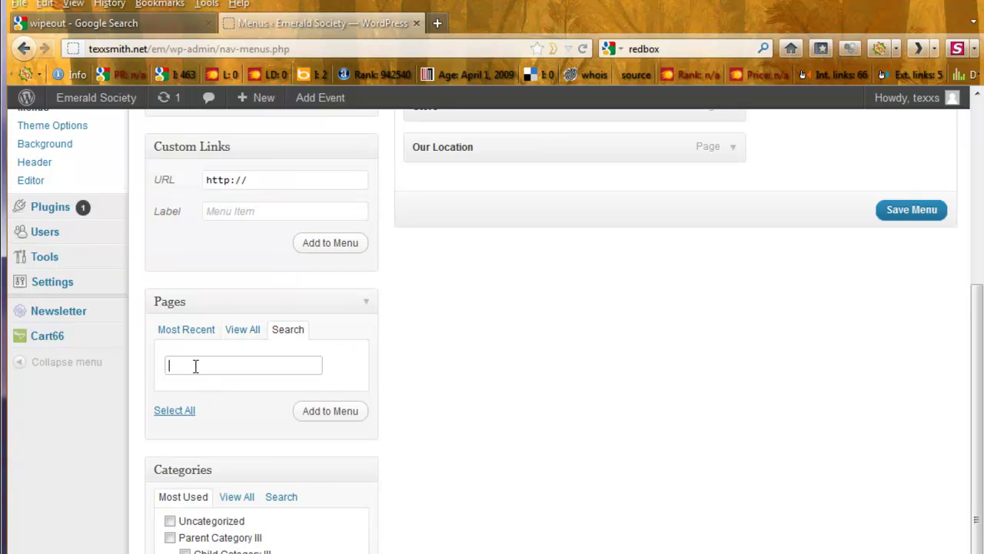
text(egegb)
Collapse the Pages box and add the category Parent Category II to the sample menu
click(365, 305)
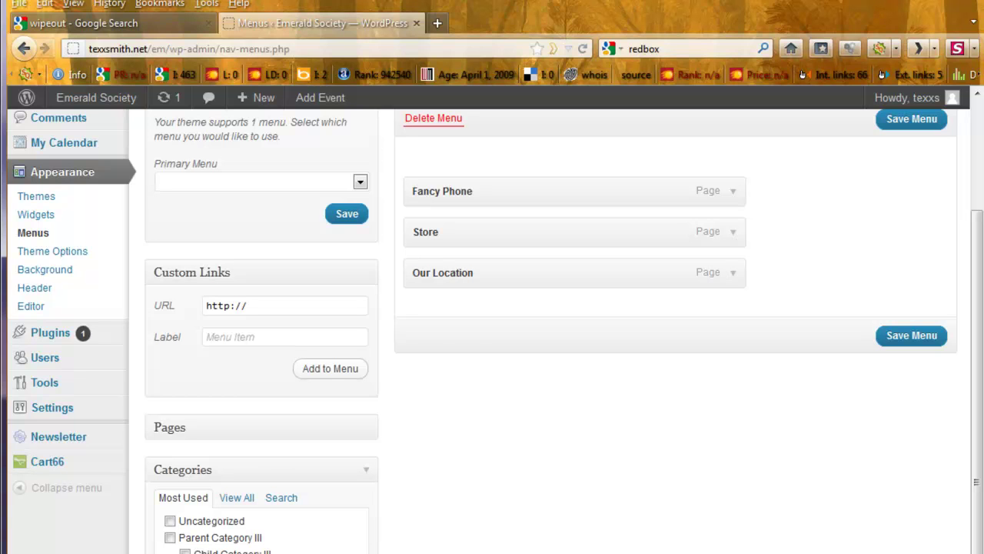
scroll(654, 395, up, 3)
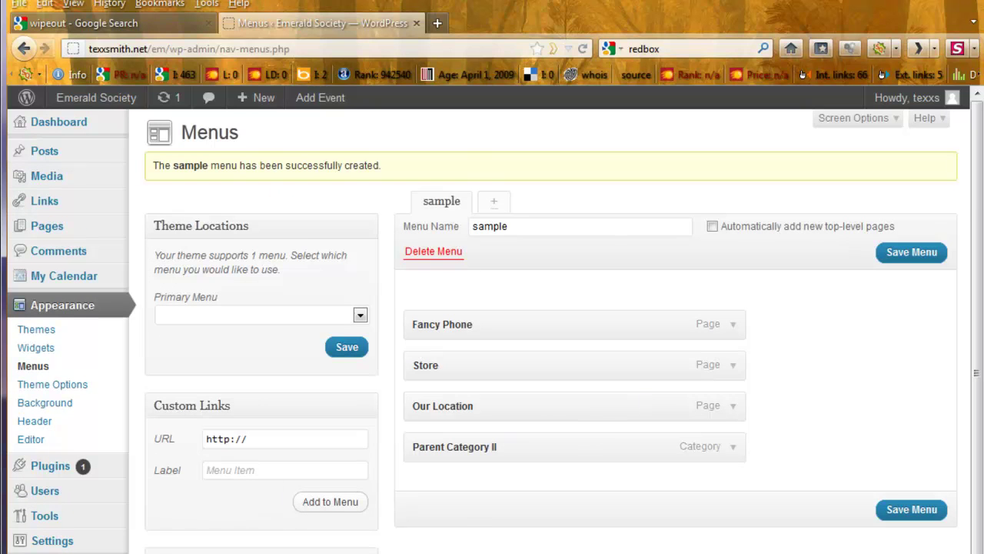
scroll(366, 469, down, 3)
scroll(734, 356, up, 3)
Enable the Posts box in the screen options and save the sample menu
click(854, 120)
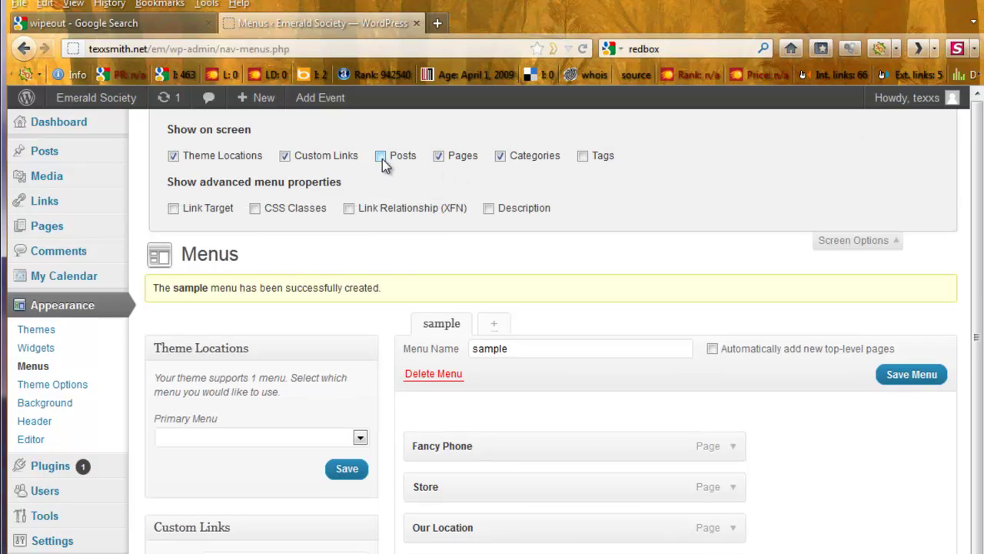
click(382, 157)
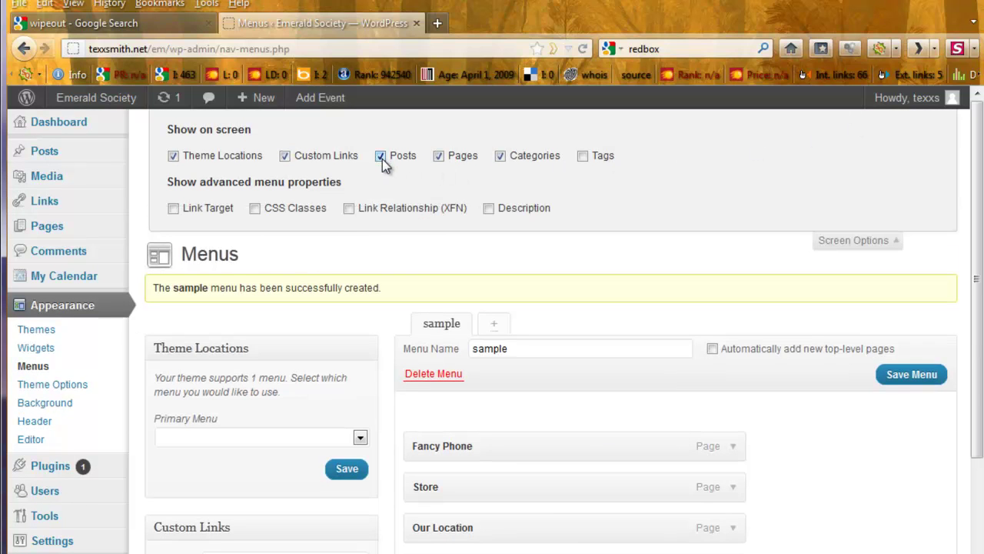
click(912, 377)
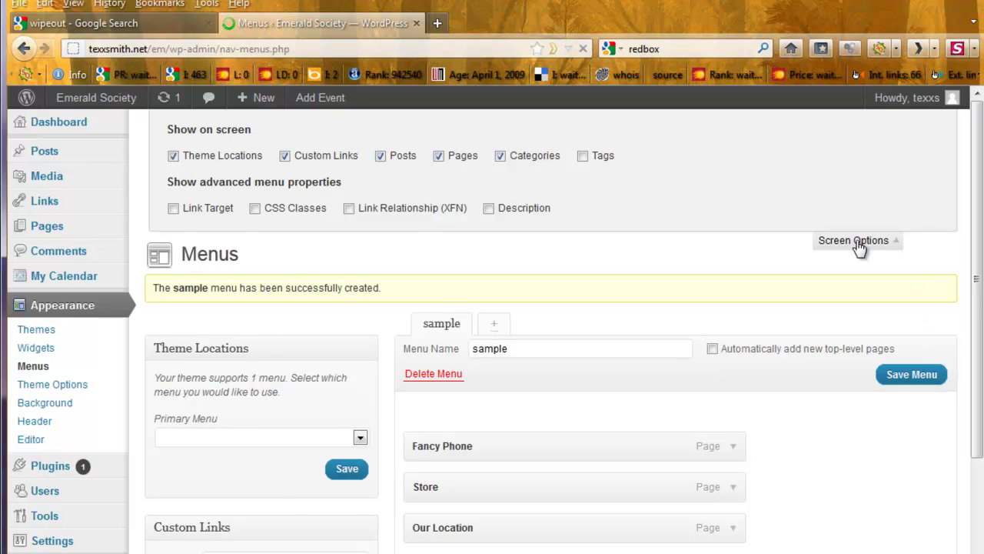
Add the post "A Post With a Right-Aligned Image" from the full list of posts to the menu
scroll(483, 467, down, 10)
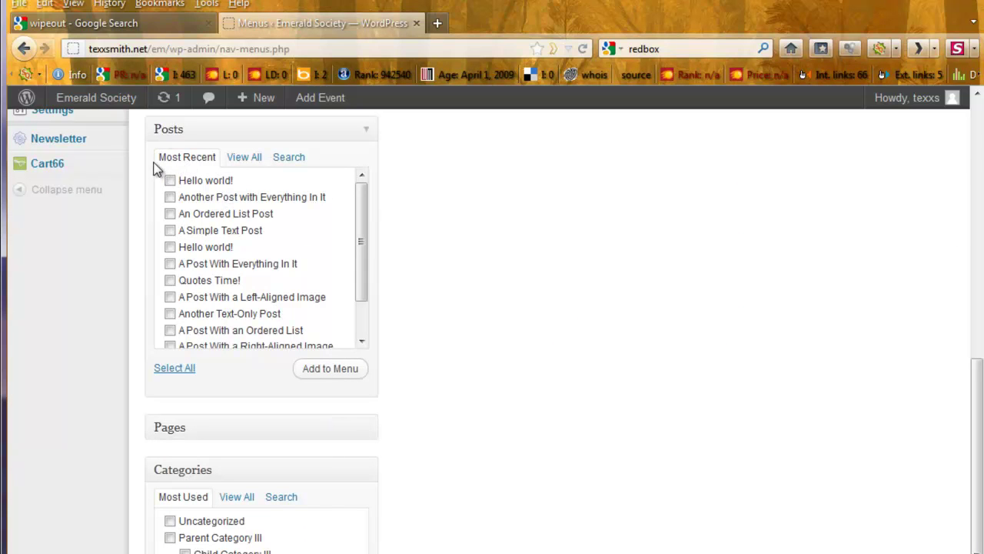
click(249, 159)
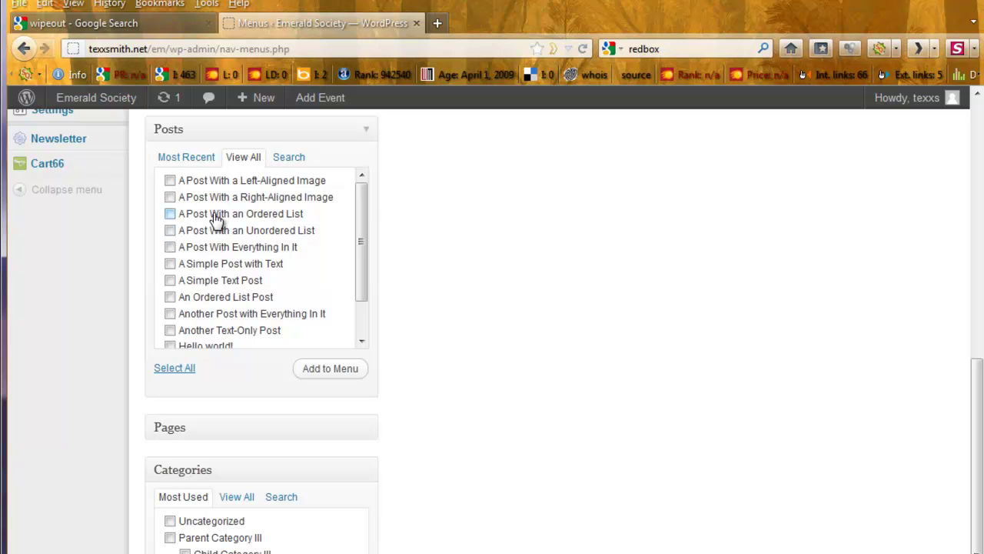
click(170, 197)
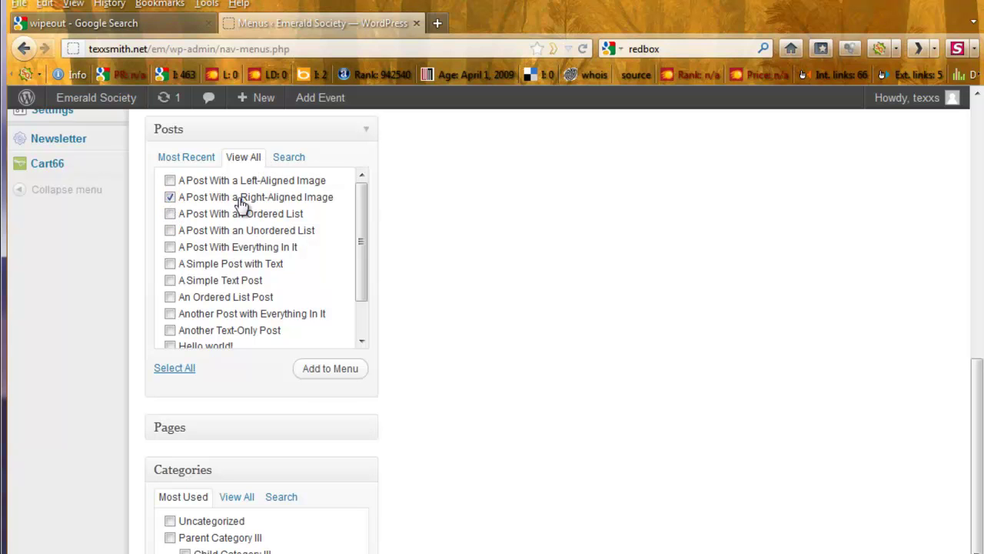
click(326, 373)
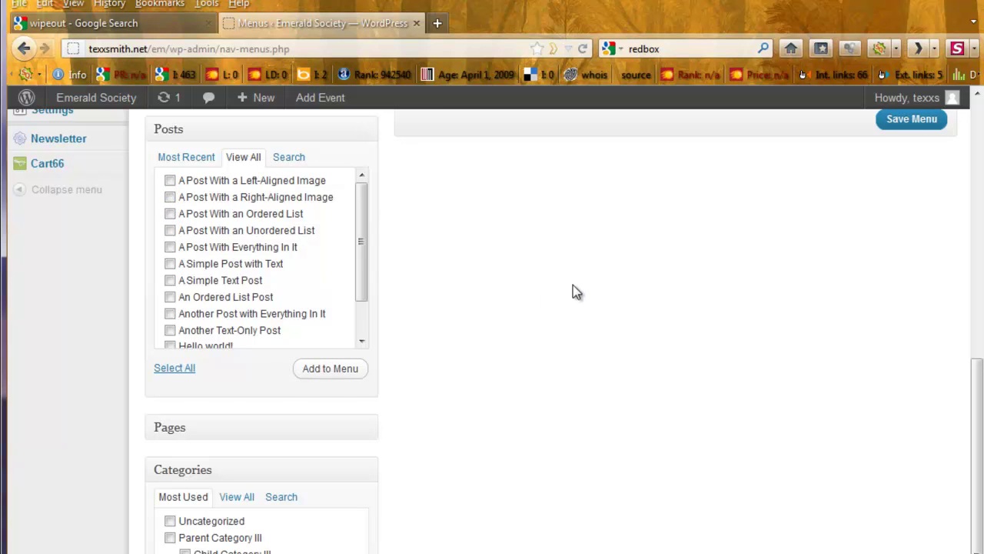
Reorder the menu so Store comes first, with Our Location nested beneath it as a sub-item
scroll(585, 307, up, 5)
scroll(600, 323, up, 1)
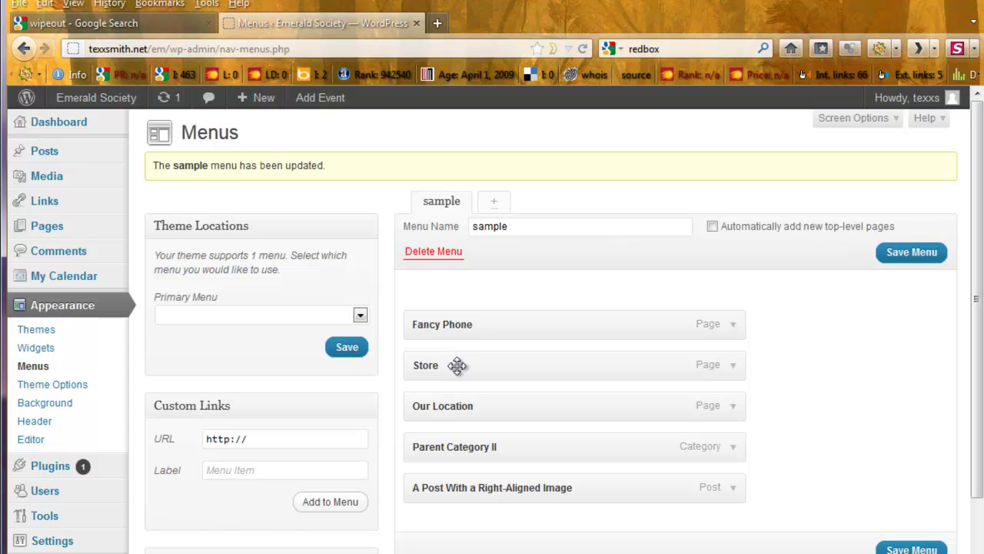
drag(457, 365, 466, 312)
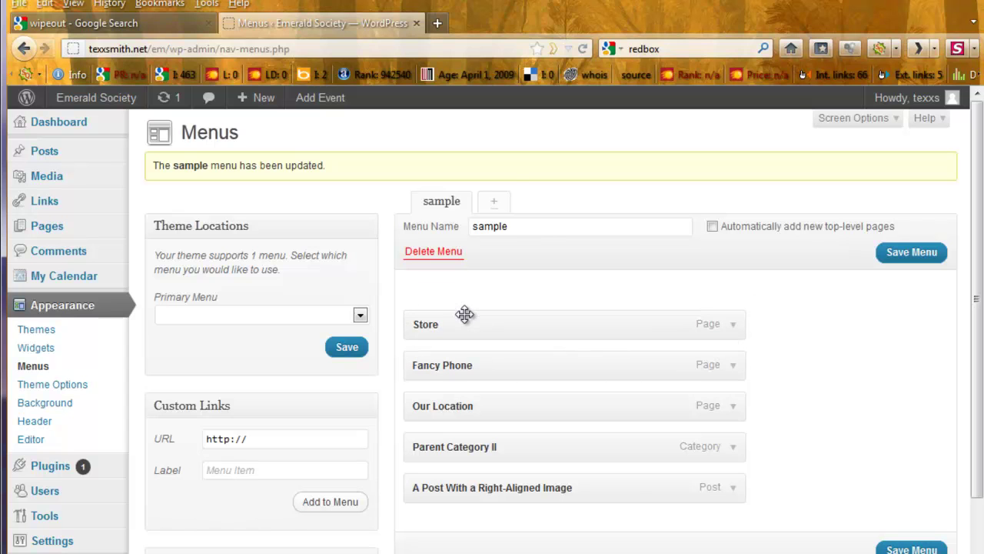
drag(438, 407, 457, 359)
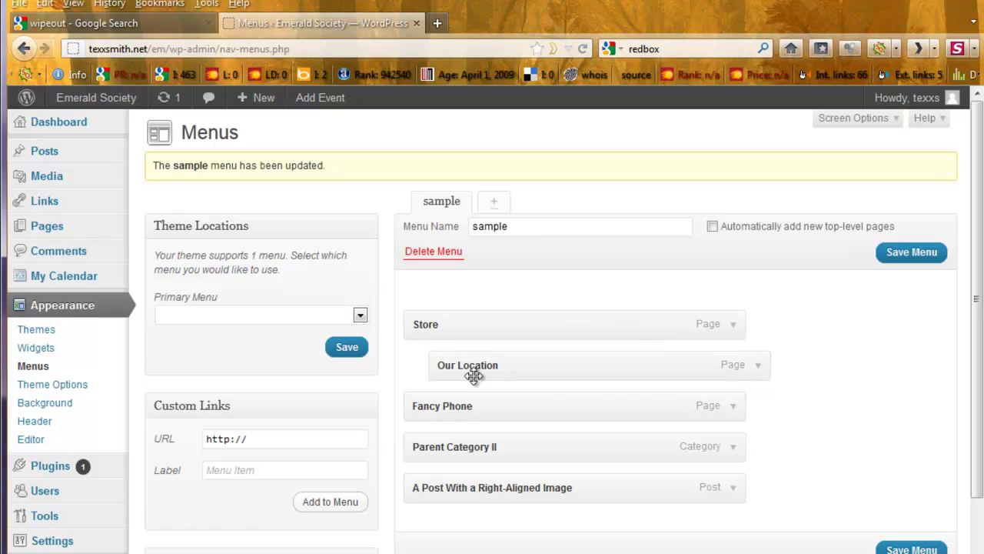
Change the navigation label of the Our Location item to "Where" and save the menu
click(758, 366)
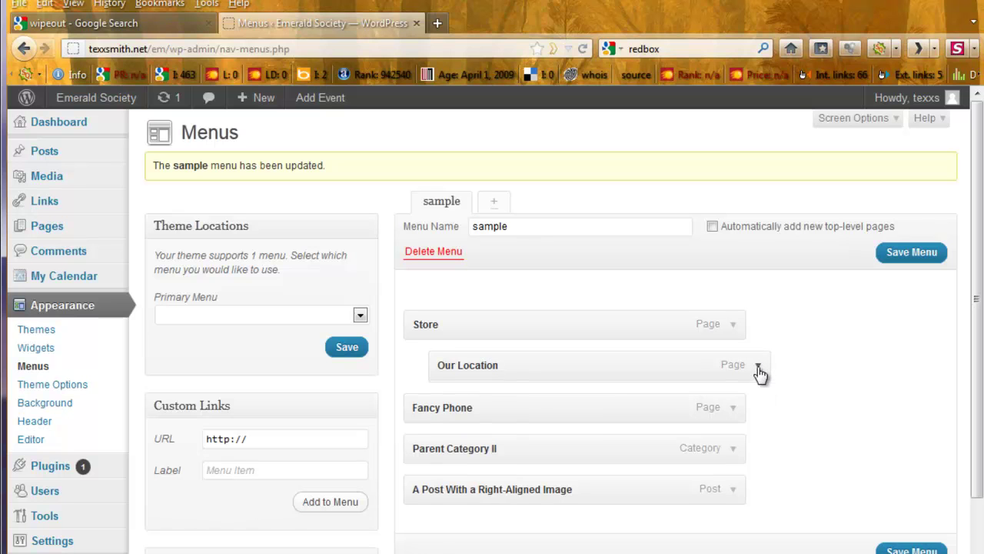
drag(516, 414, 389, 413)
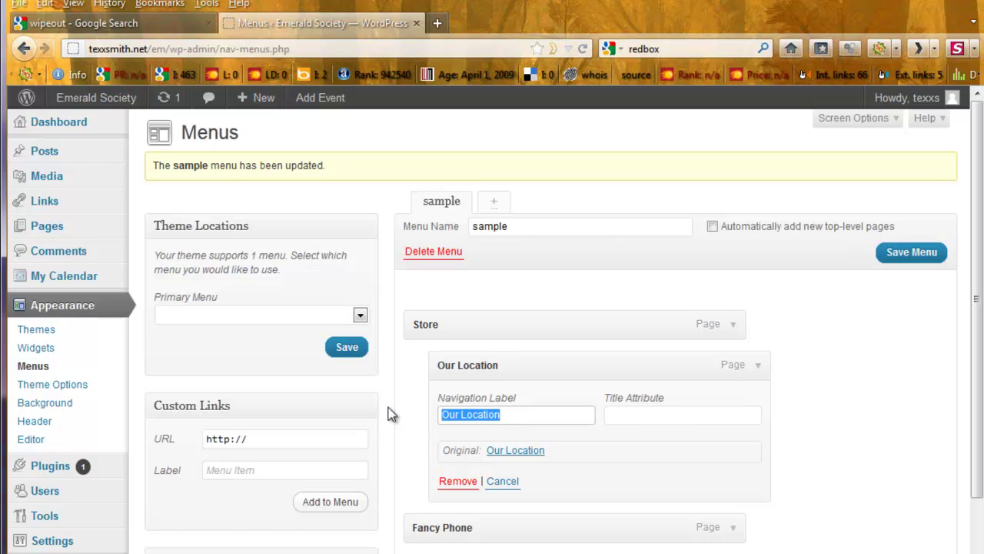
text(Where)
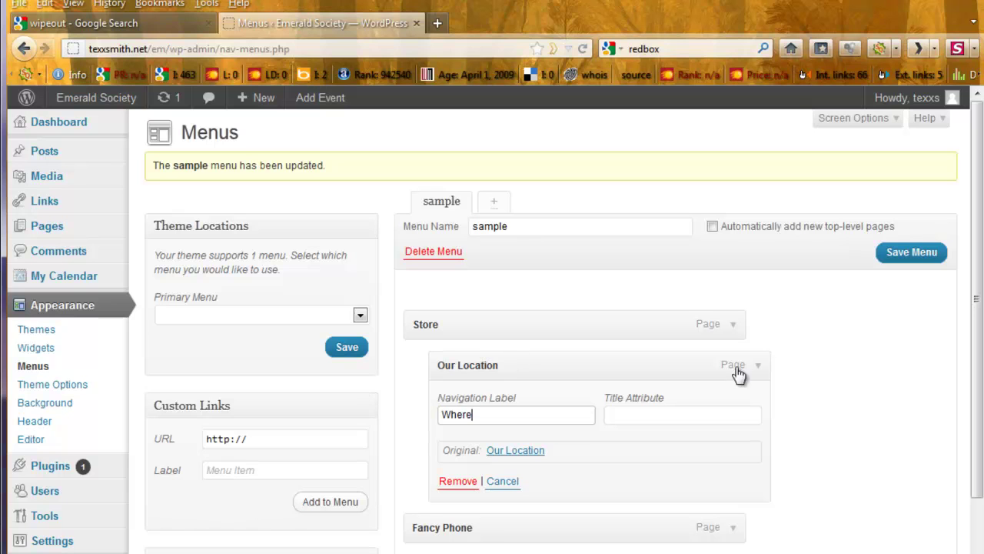
click(915, 252)
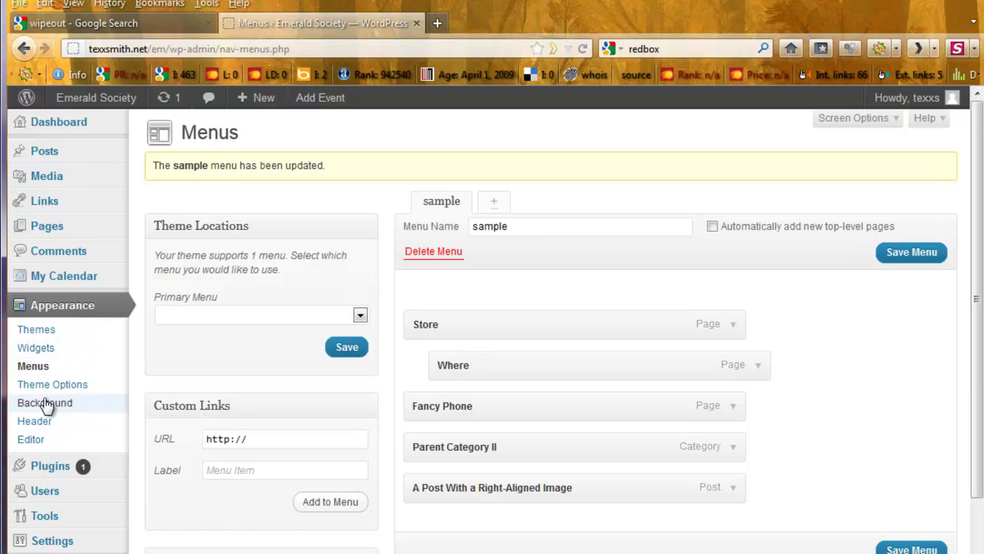
Open the widget settings and place a Custom Menu widget in the Main Sidebar directly below Search
click(46, 354)
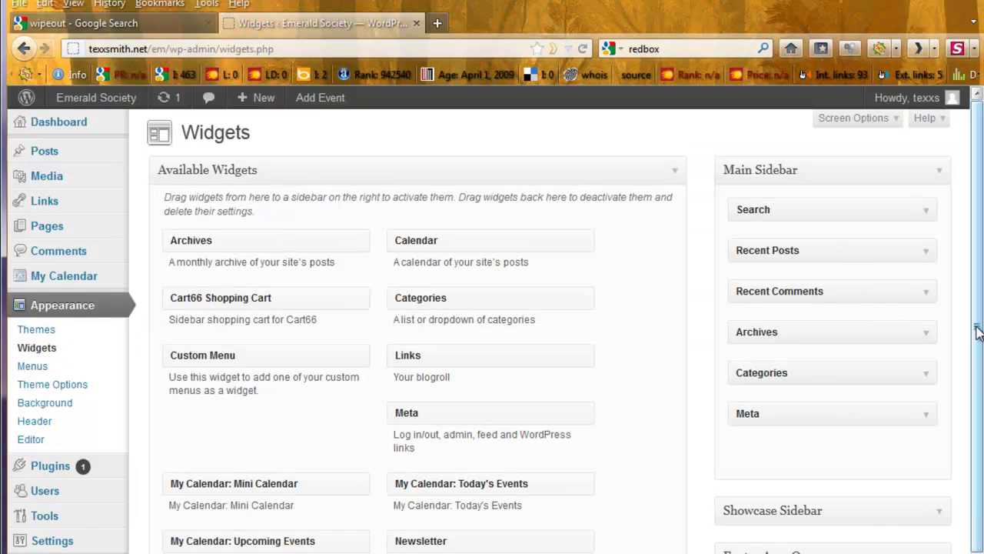
drag(977, 334, 977, 348)
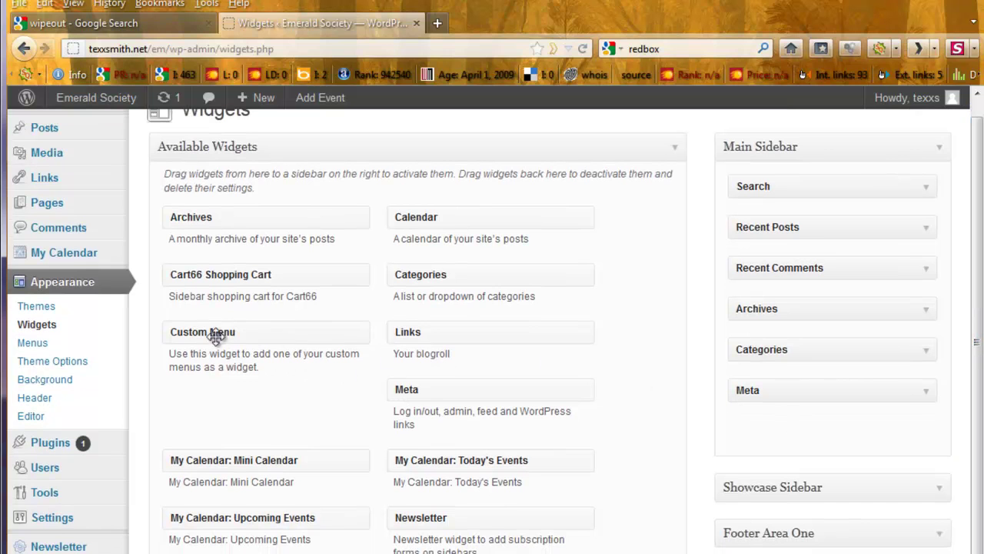
drag(199, 331, 760, 221)
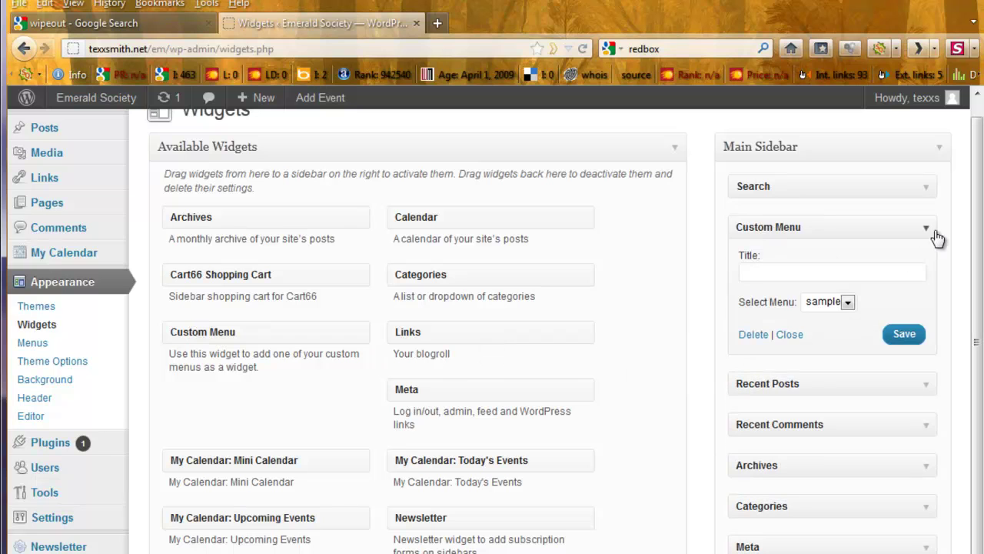
Title the Custom Menu widget "Custom Menu Sample", keep the sample menu selected, and save the widget
click(846, 303)
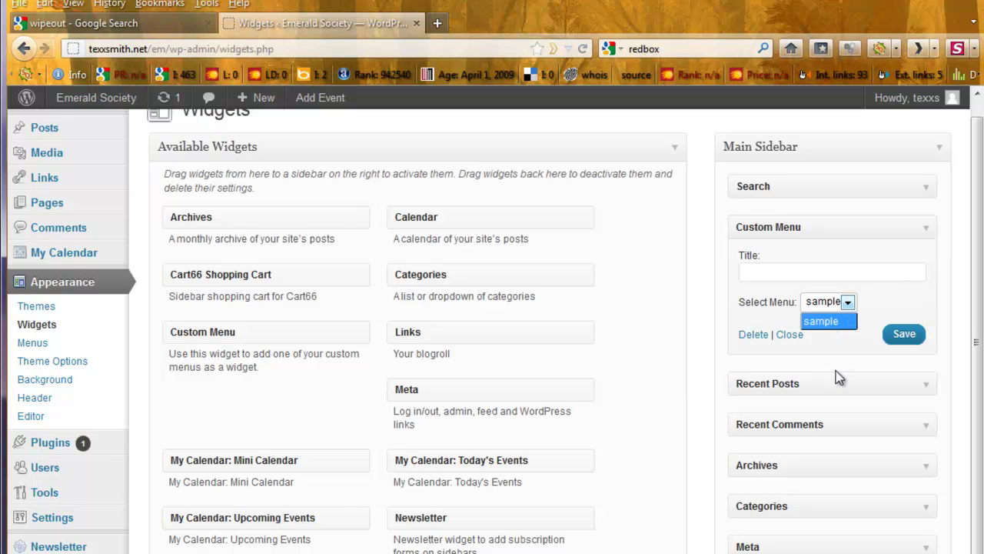
click(817, 273)
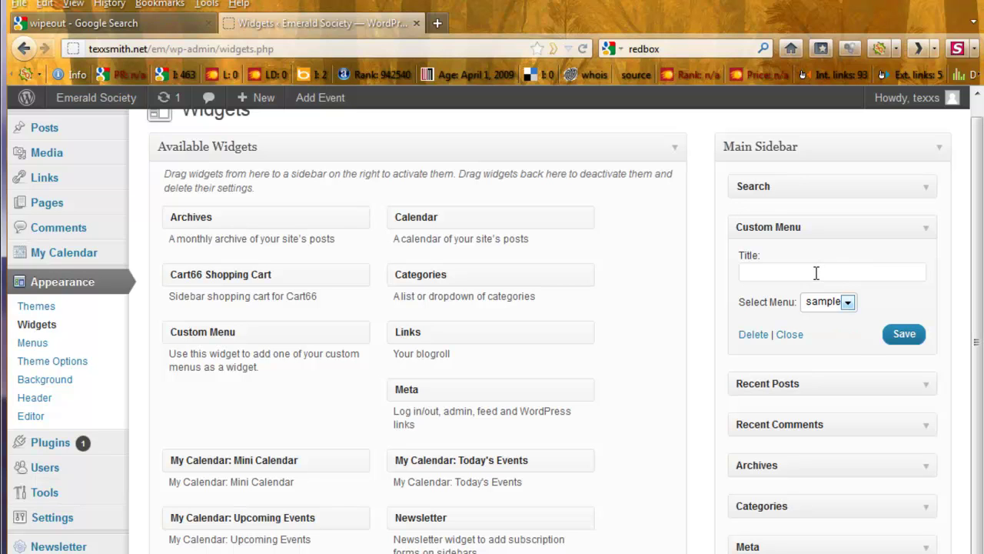
click(816, 272)
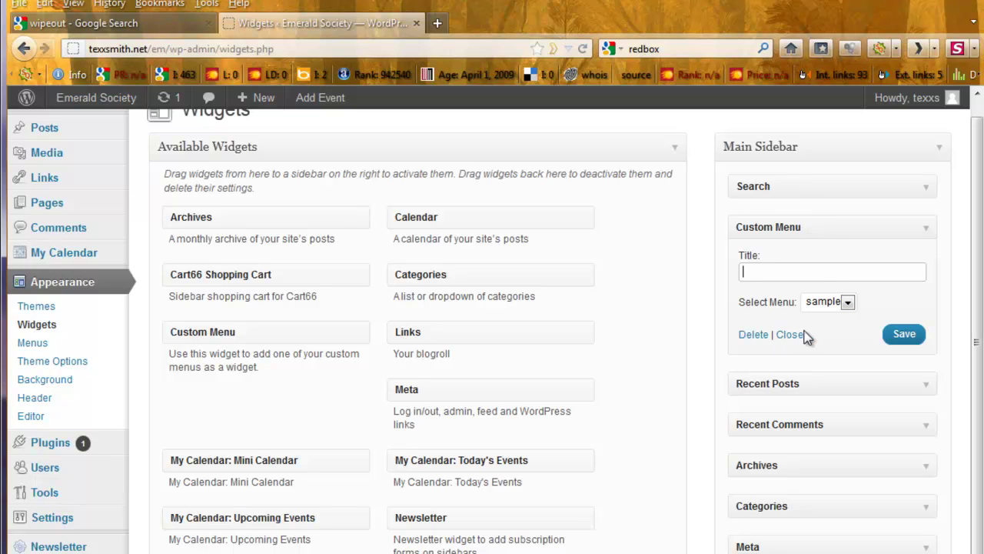
text(ustom Menu Sample)
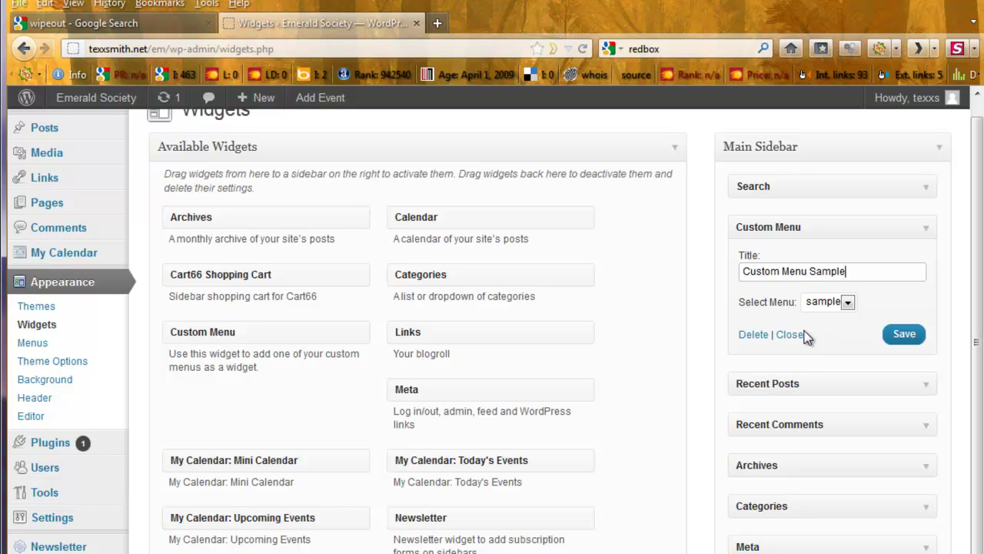
click(898, 336)
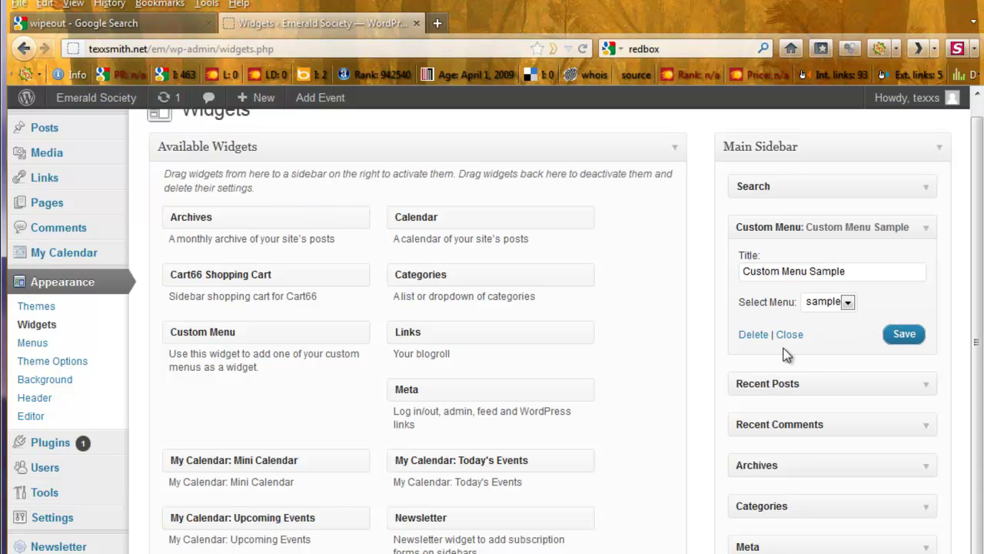
Open the Emerald Society site in a new browser tab and examine the custom menu in its sidebar
right_click(96, 102)
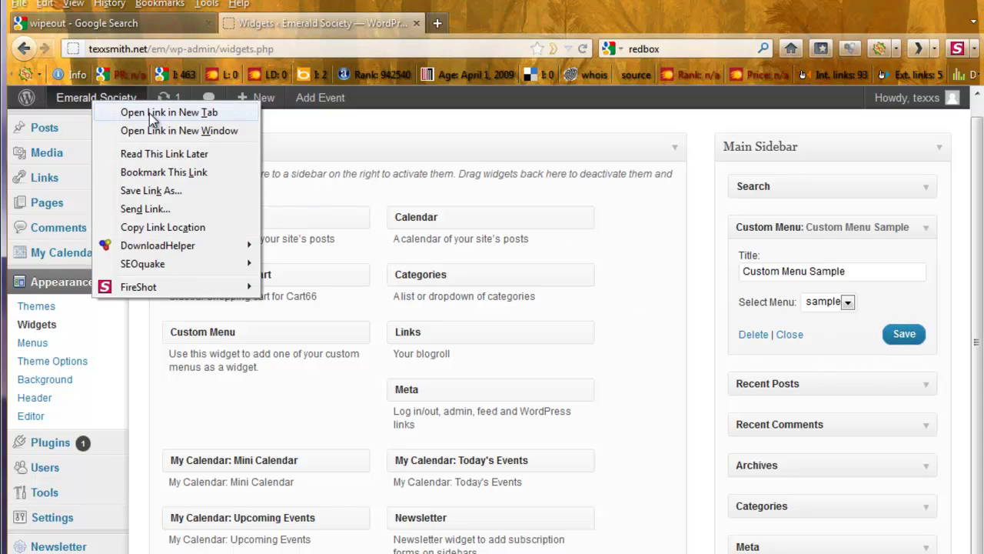
click(154, 111)
click(463, 23)
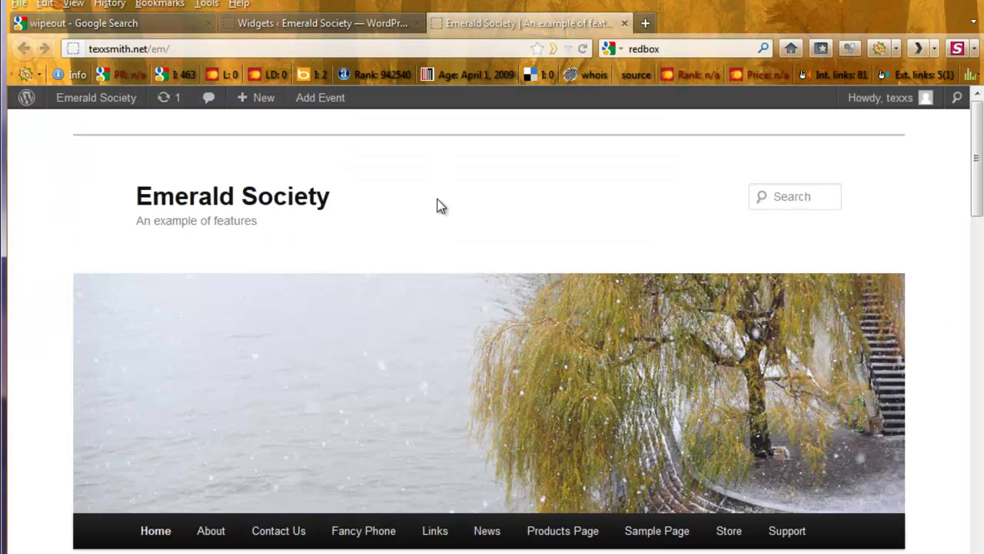
scroll(684, 248, down, 4)
scroll(686, 249, down, 6)
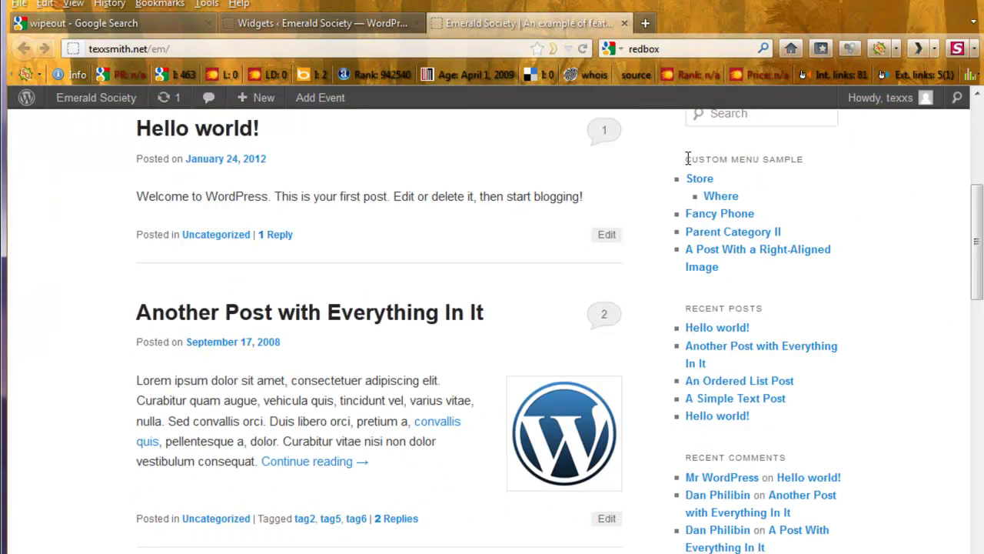
drag(685, 159, 820, 177)
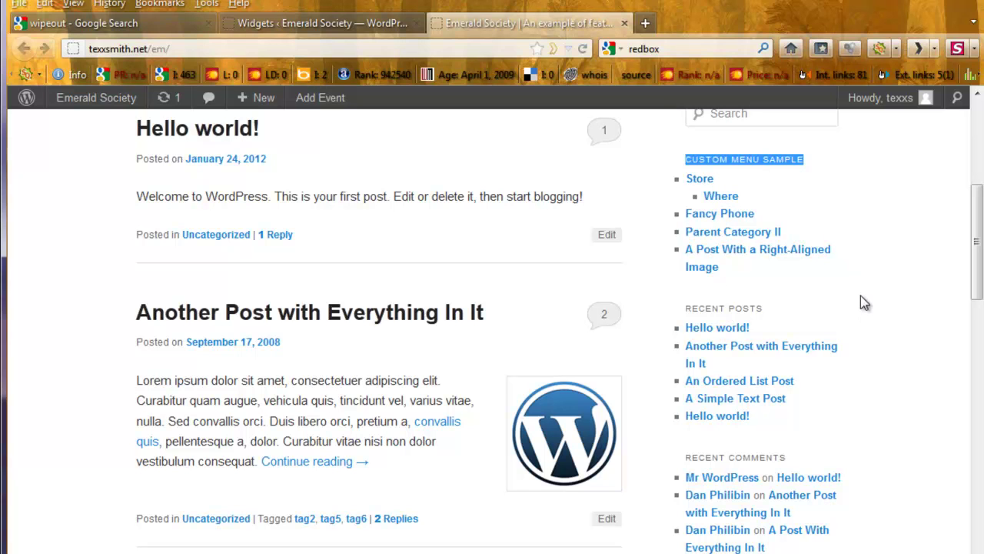
scroll(861, 297, up, 5)
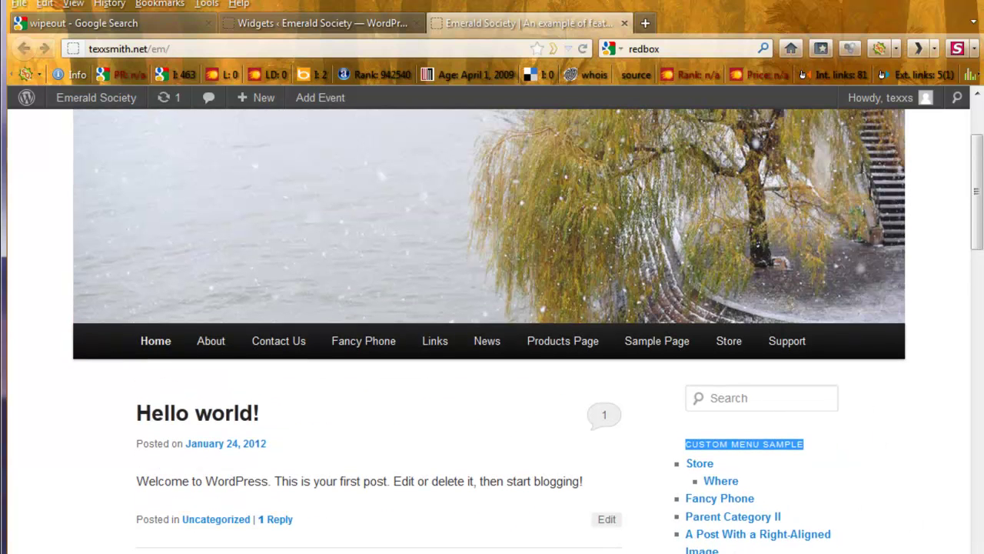